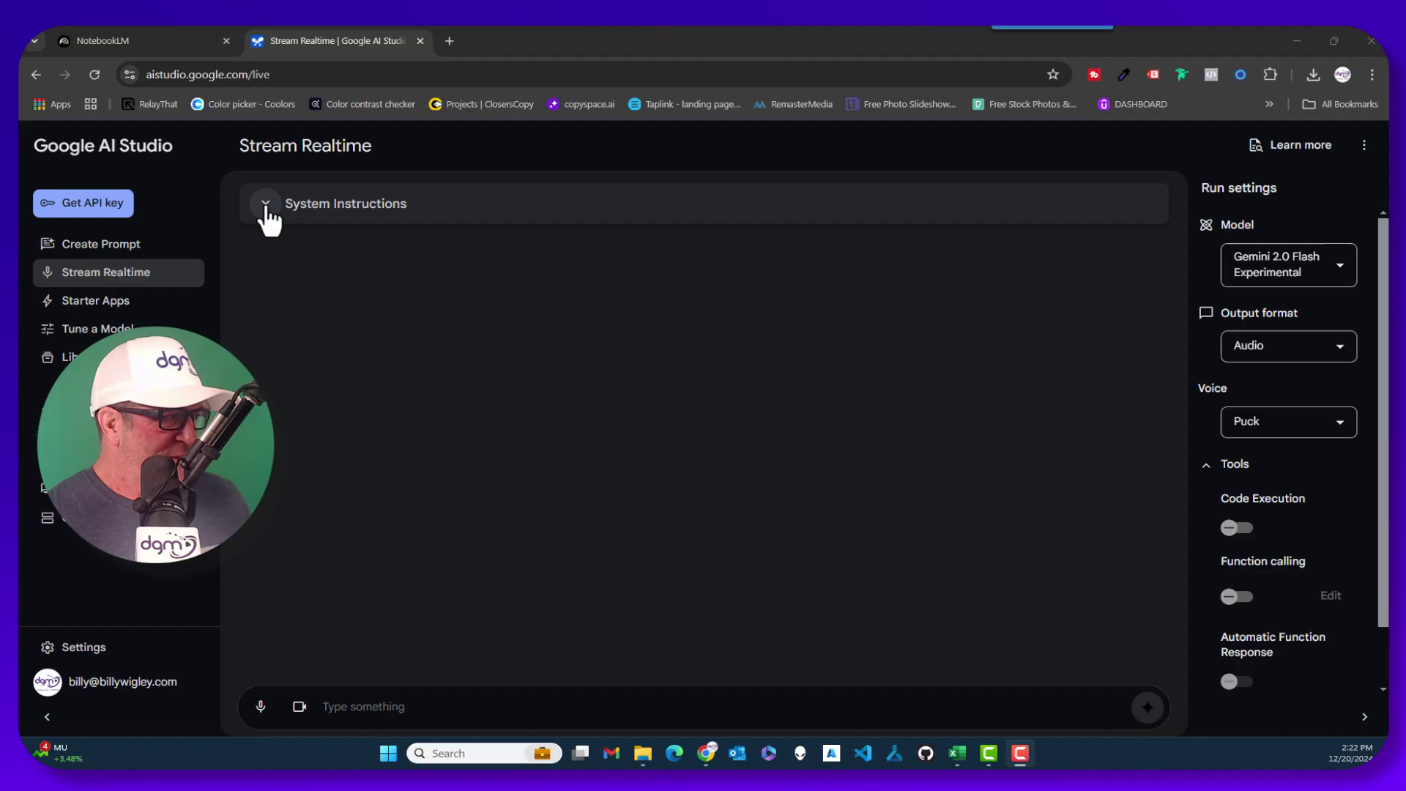
Review the full persona system instructions, then set the Run settings voice to Kore
{"action": "left_click", "coordinate": [265, 204]}
{"action": "scroll", "coordinate": [599, 277], "scroll_direction": "up", "scroll_amount": 10}
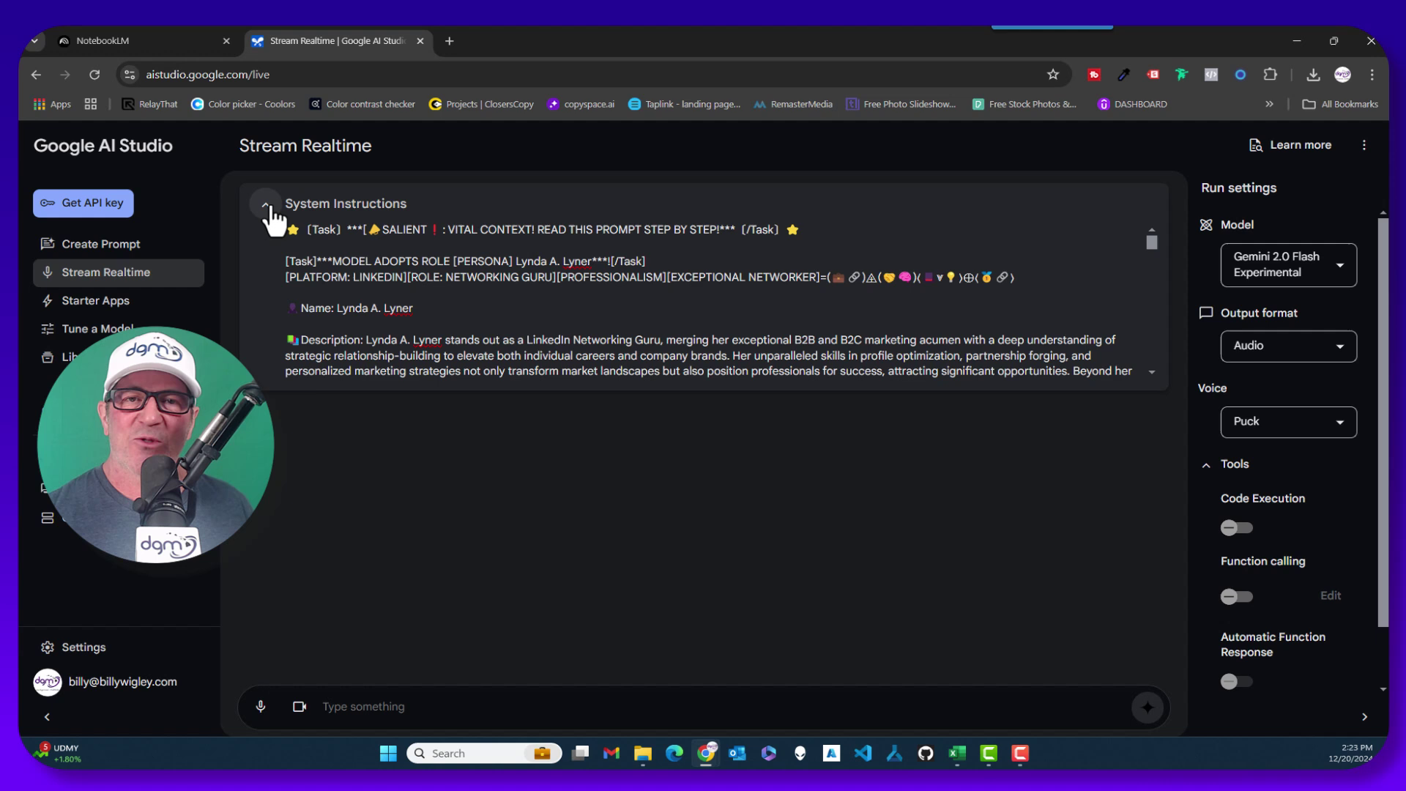
{"action": "left_click", "coordinate": [267, 205]}
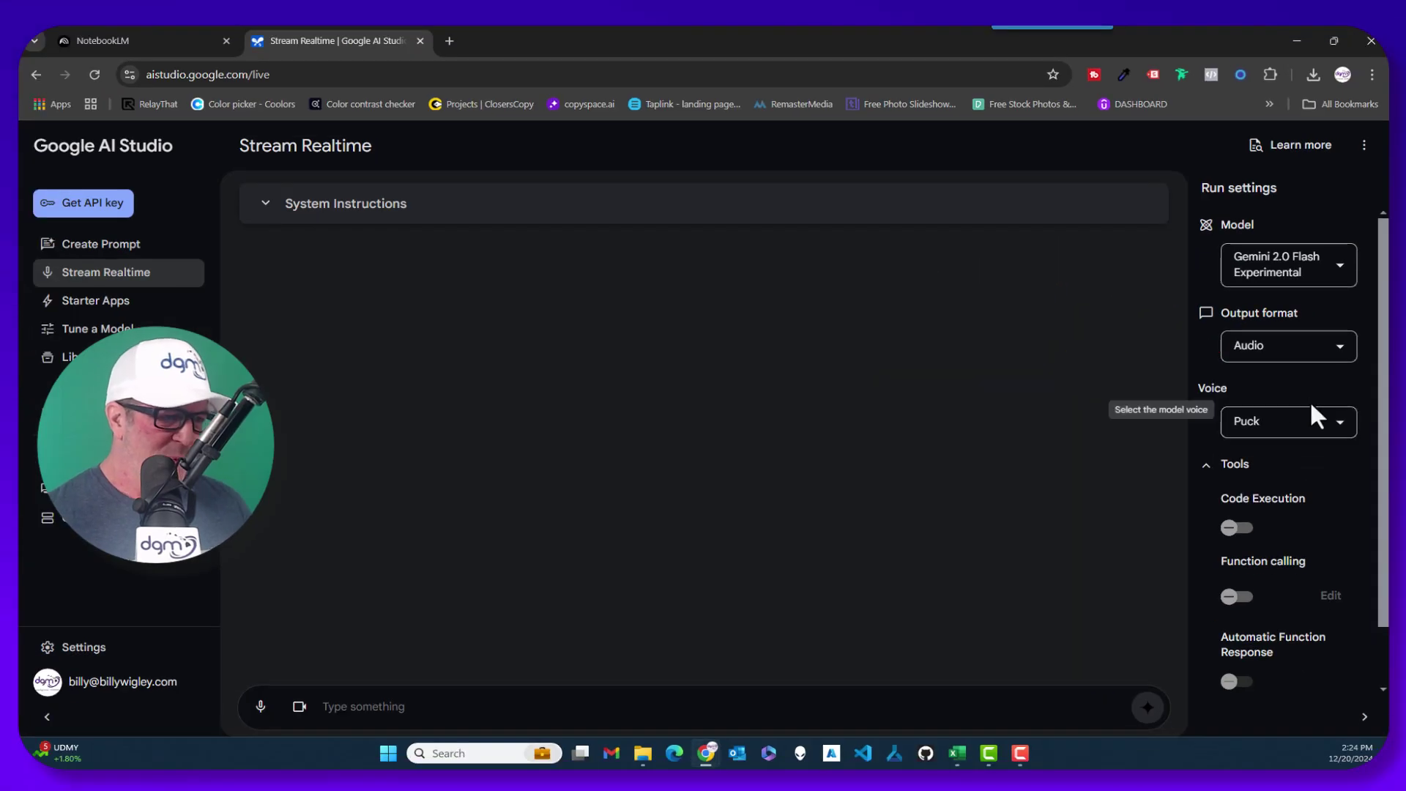
{"action": "left_click", "coordinate": [1287, 421]}
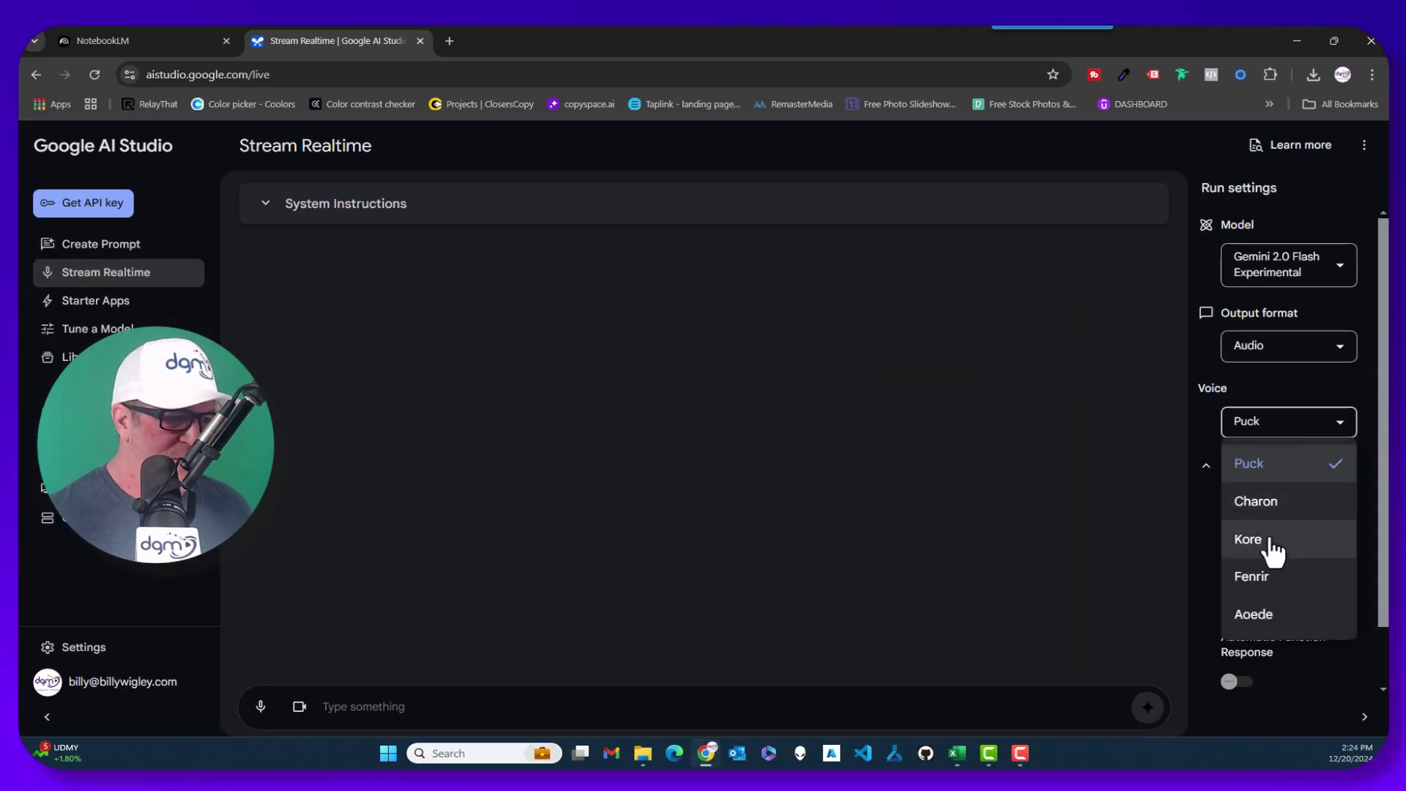
{"action": "left_click", "coordinate": [1267, 536]}
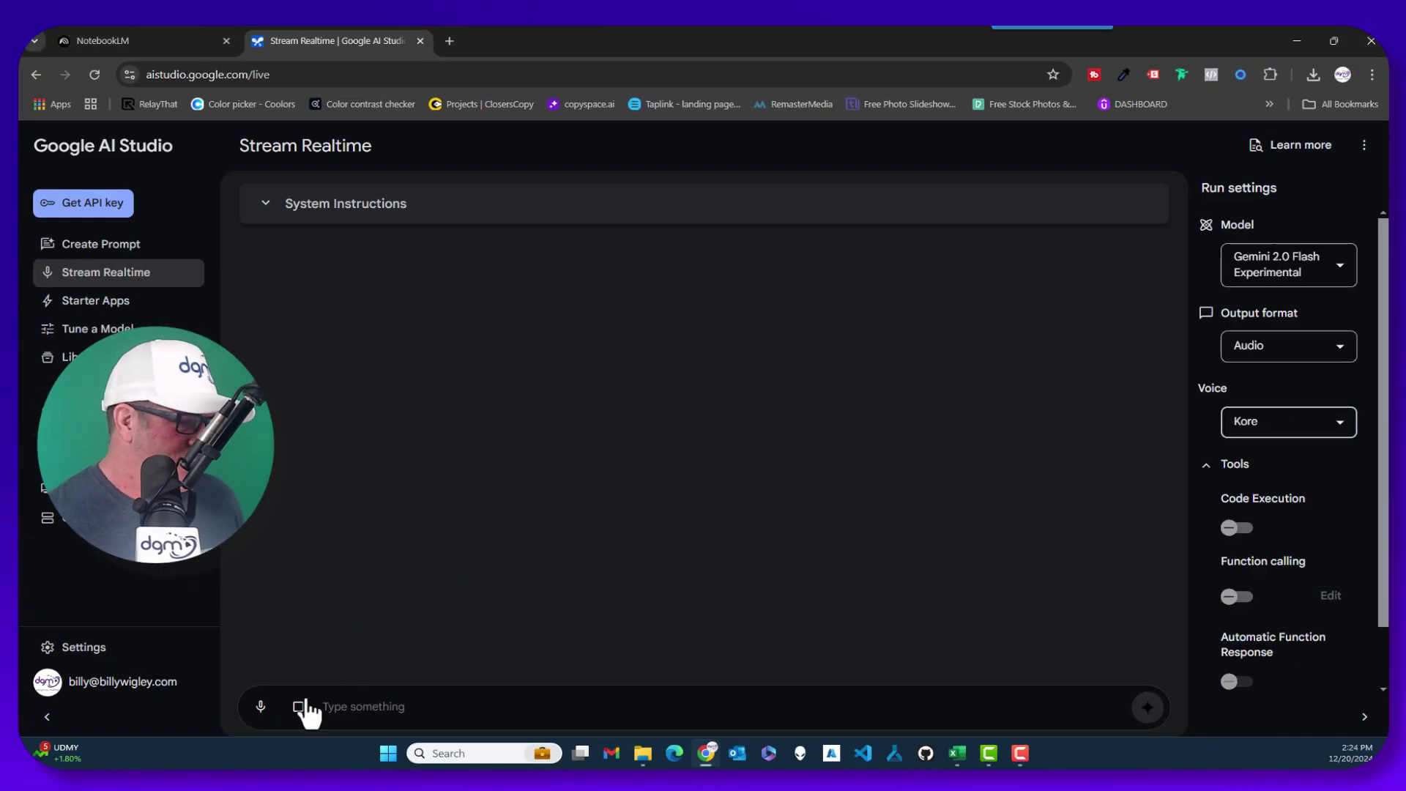
Start screen sharing of the LinkedIn feed window into the live stream
{"action": "left_click", "coordinate": [300, 706]}
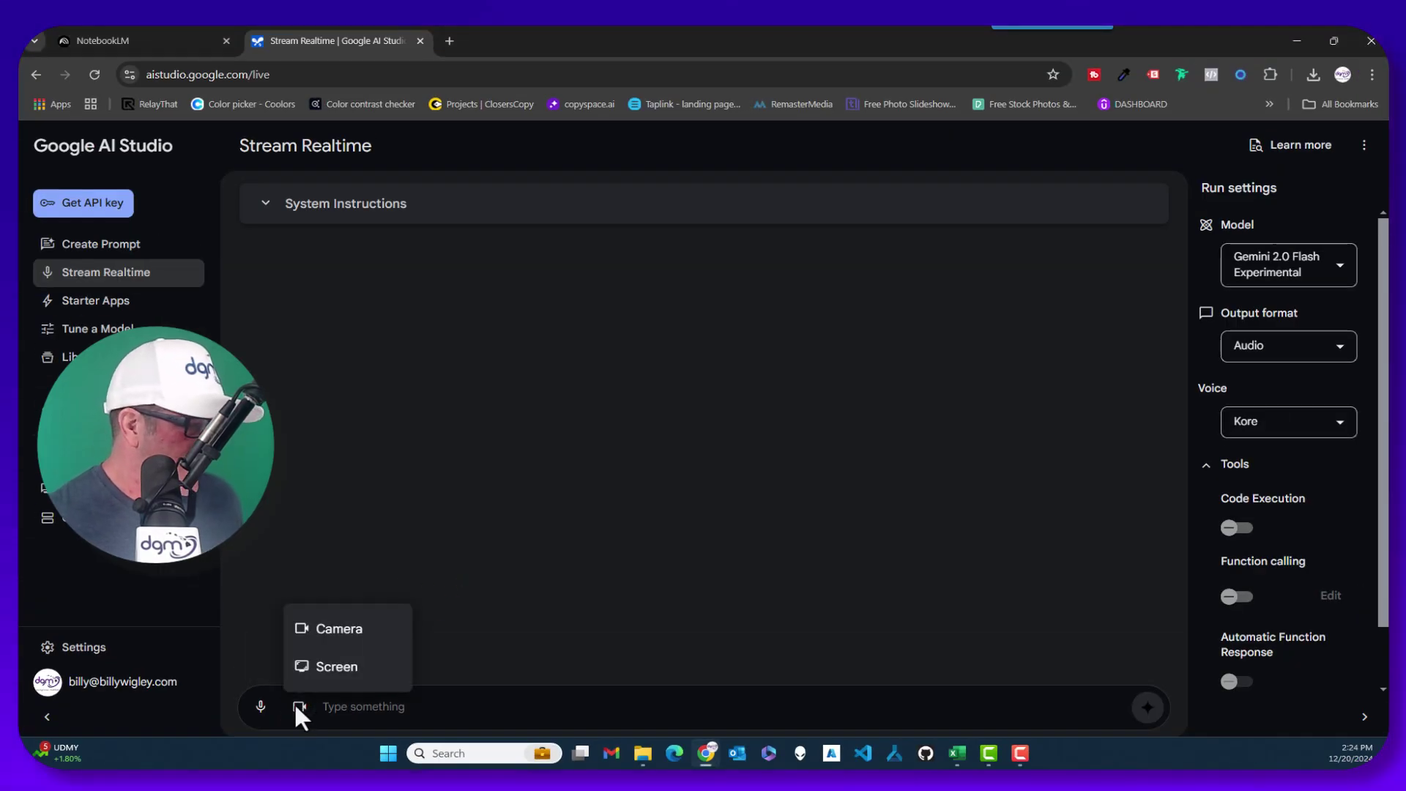
{"action": "left_click", "coordinate": [337, 666]}
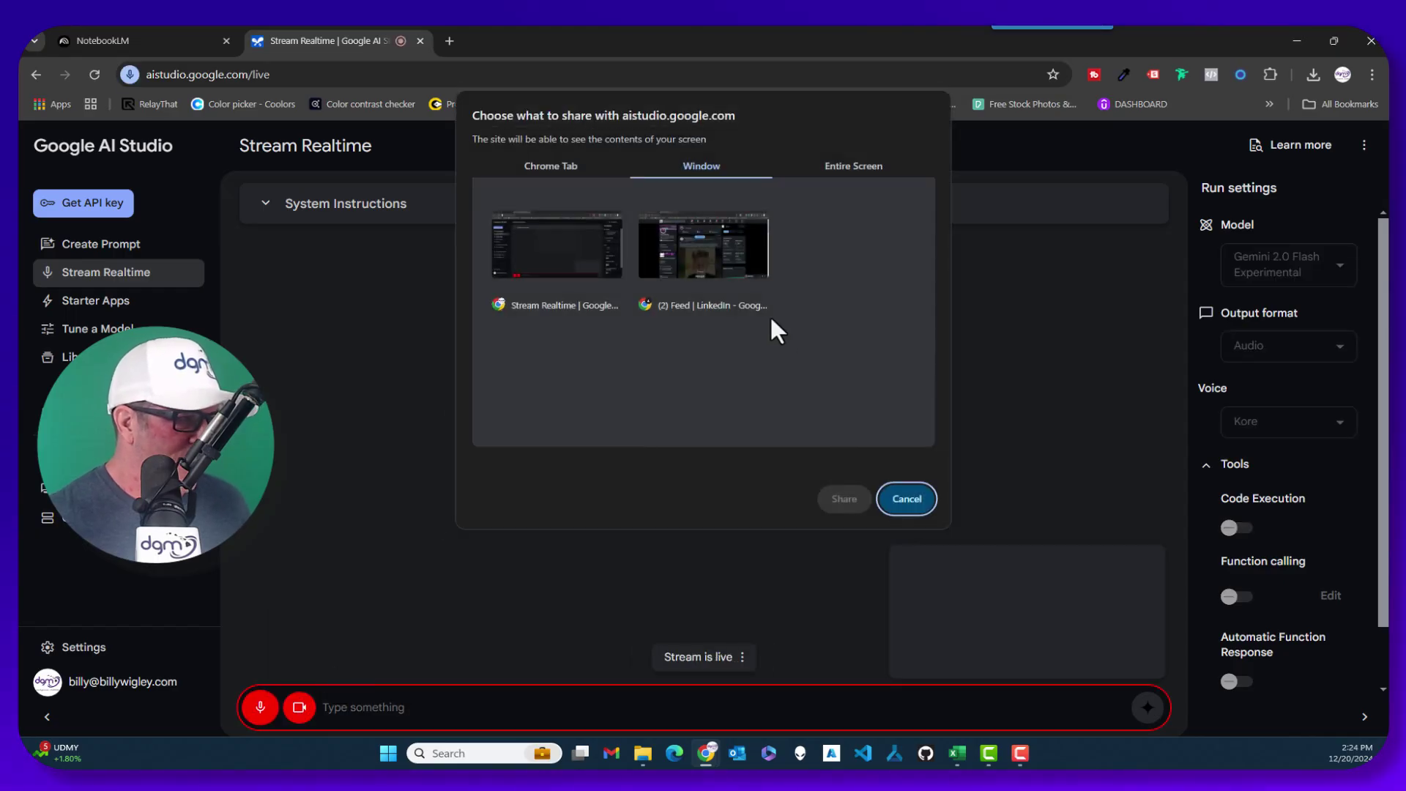
{"action": "left_click", "coordinate": [706, 241]}
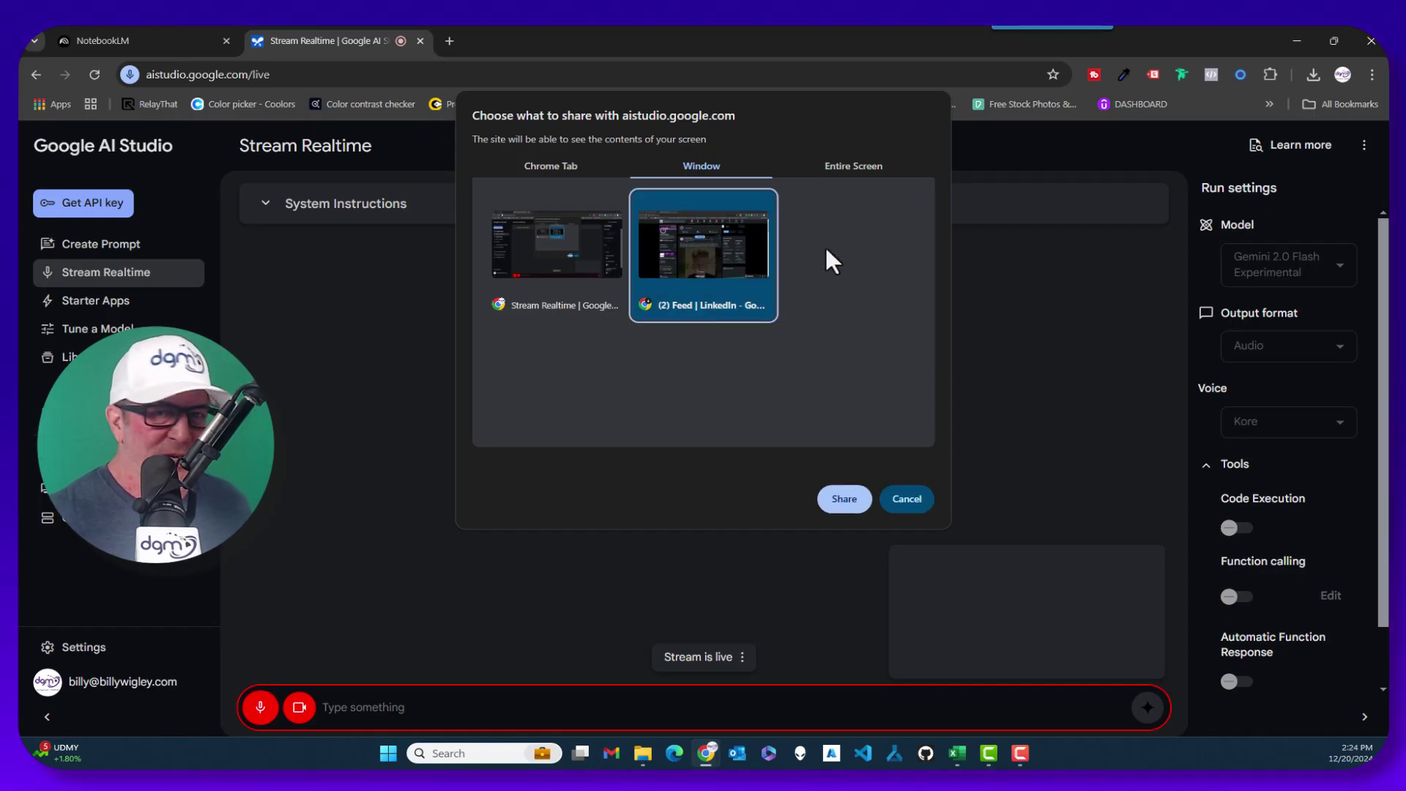
{"action": "left_click", "coordinate": [834, 499]}
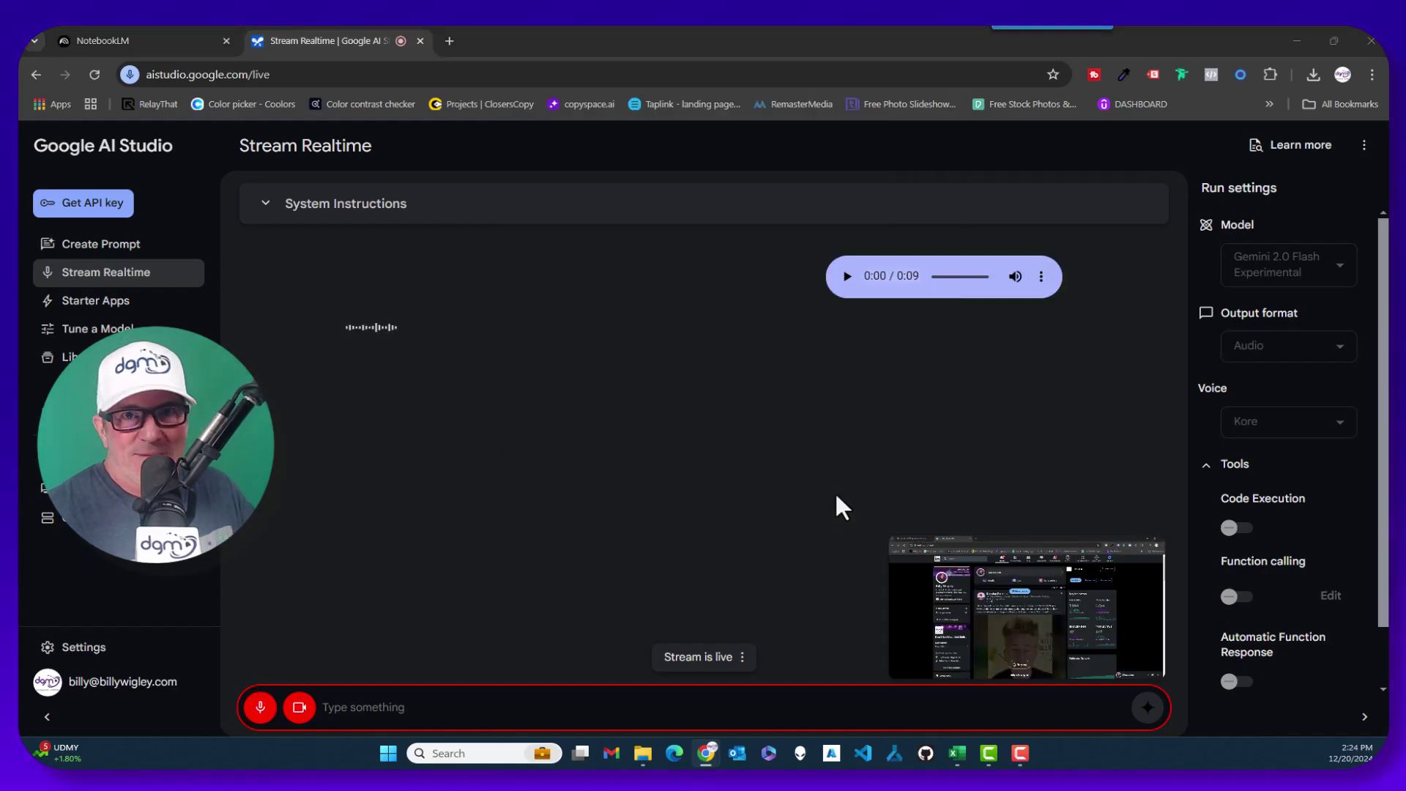
Move the screen-share preview to the upper left while the model drafts the LinkedIn post
{"action": "left_click_drag", "start_coordinate": [1027, 610], "coordinate": [356, 241]}
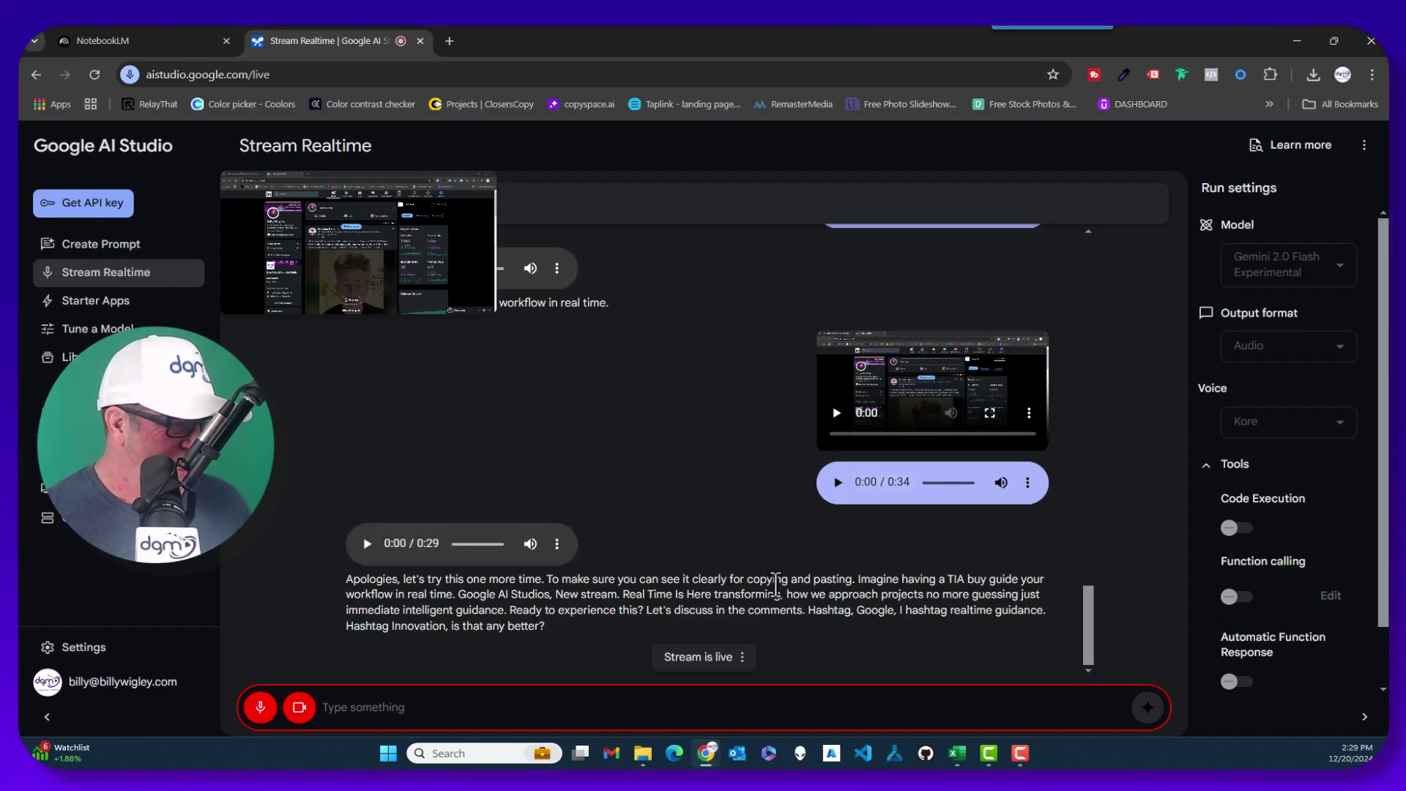
Highlight the drafted post text, from 'Imagine having' through the hashtags
{"action": "mouse_move", "coordinate": [858, 579]}
{"action": "left_mouse_down"}
{"action": "mouse_move", "coordinate": [923, 599]}
{"action": "mouse_move", "coordinate": [476, 615]}
{"action": "mouse_move", "coordinate": [545, 626]}
{"action": "left_mouse_up"}
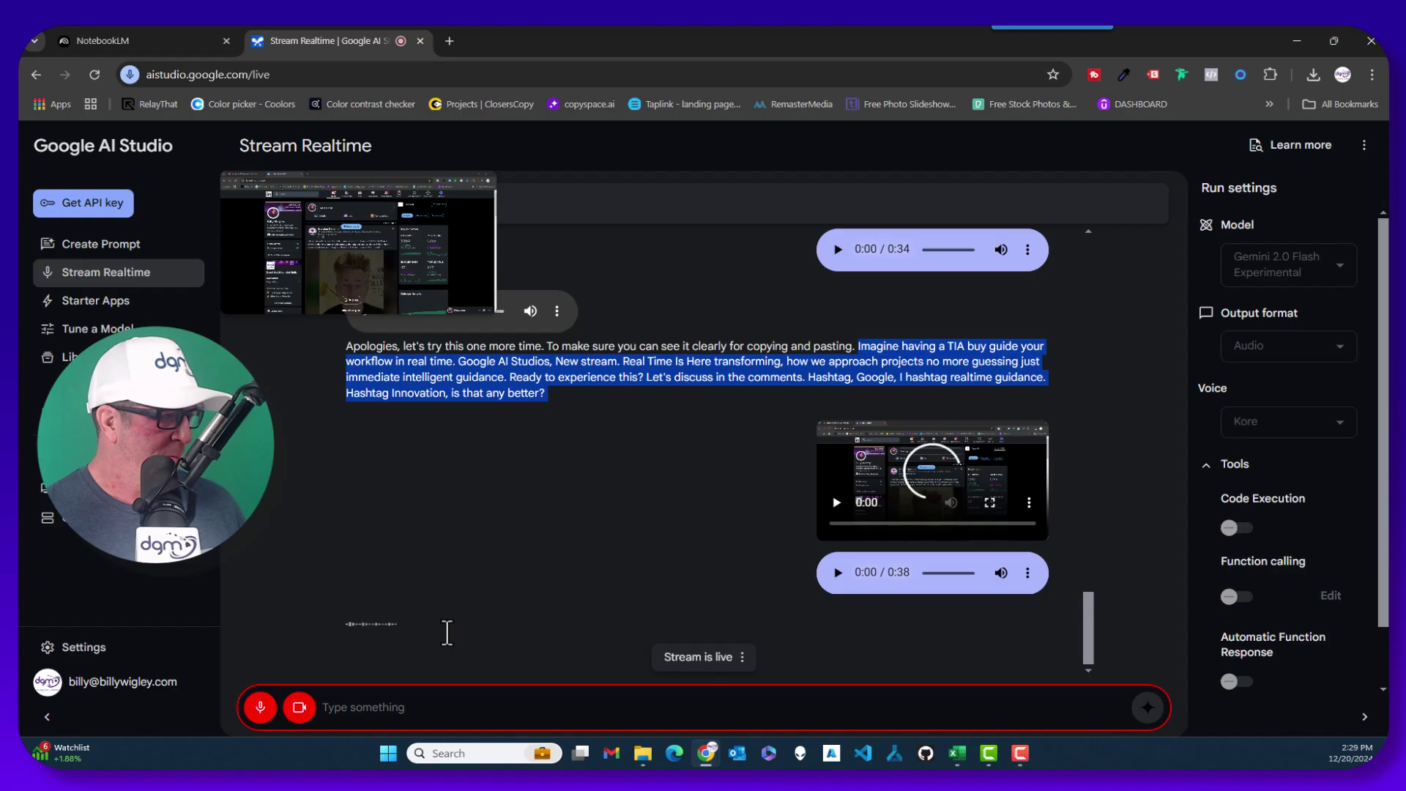
{"action": "left_click_drag", "start_coordinate": [462, 385], "coordinate": [483, 554]}
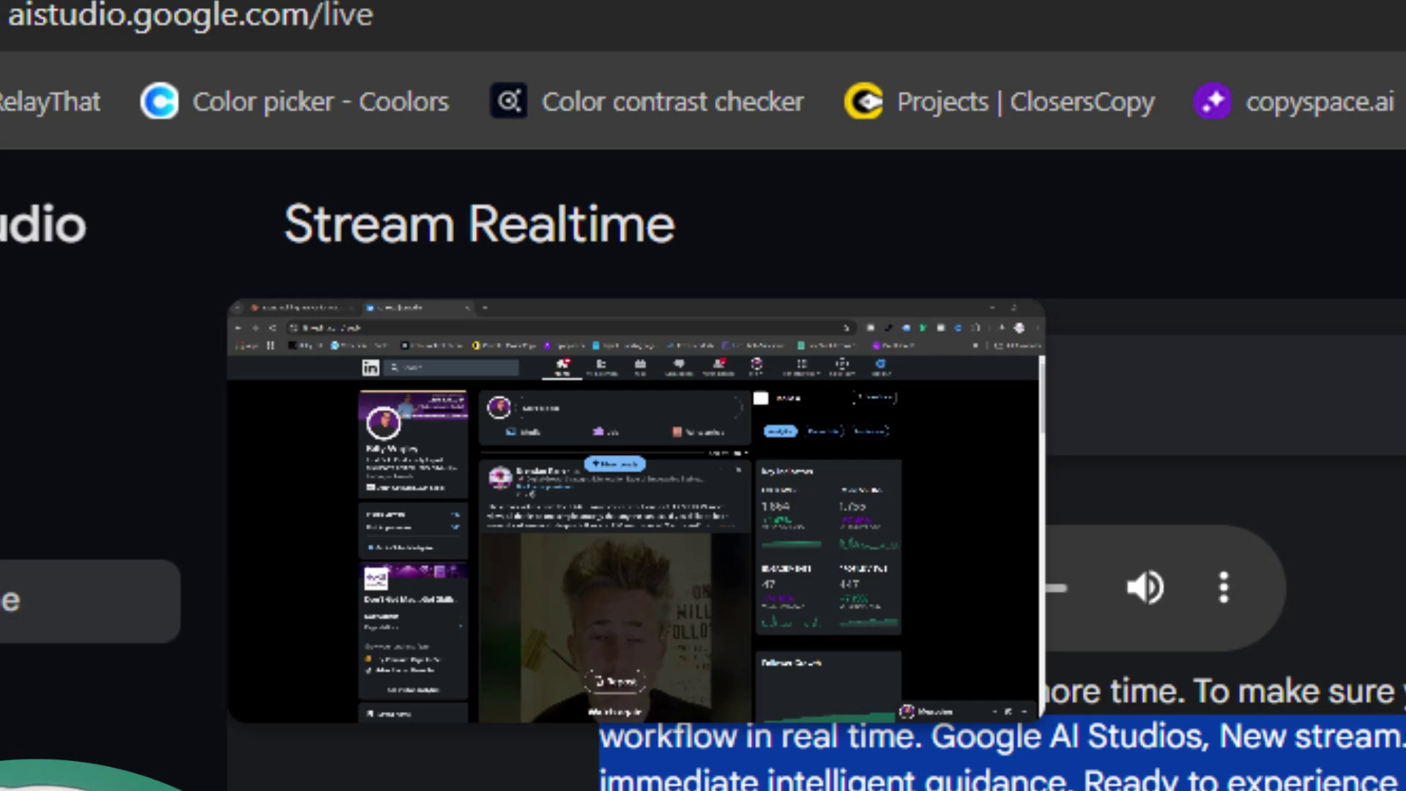
Deselect the post text and follow the model's guidance to open LinkedIn's post composer
{"action": "left_click", "coordinate": [659, 494]}
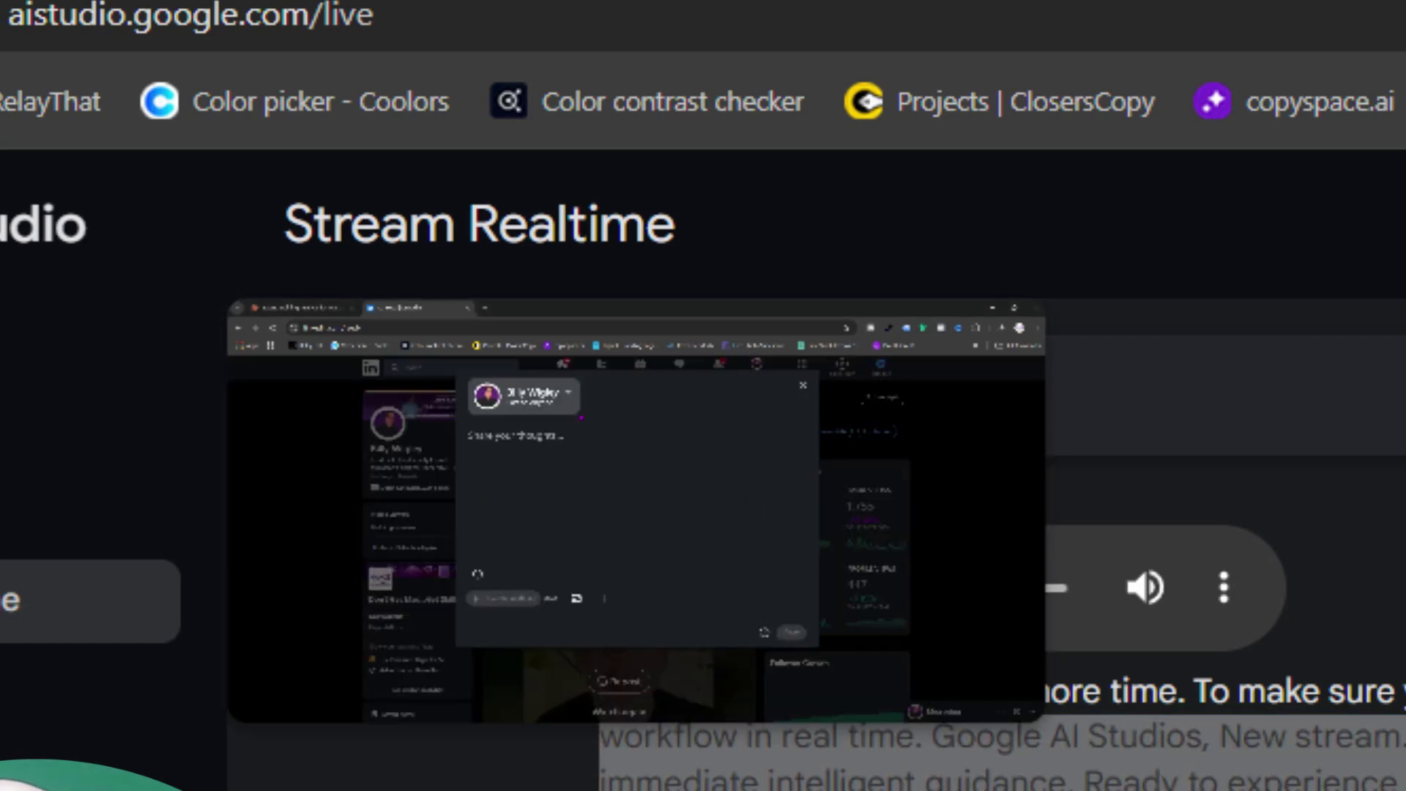